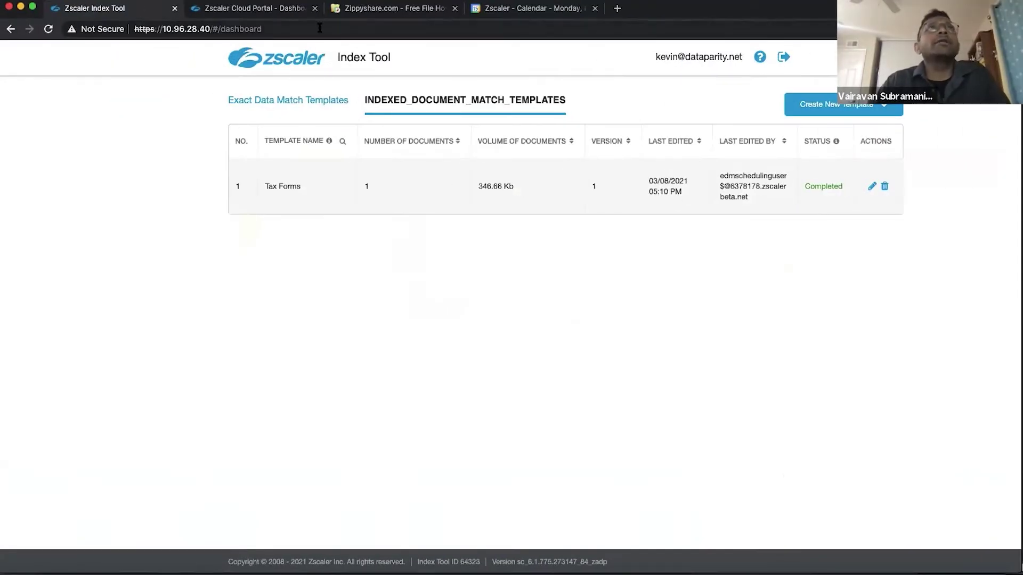
left_click(320, 28)
key("Return")
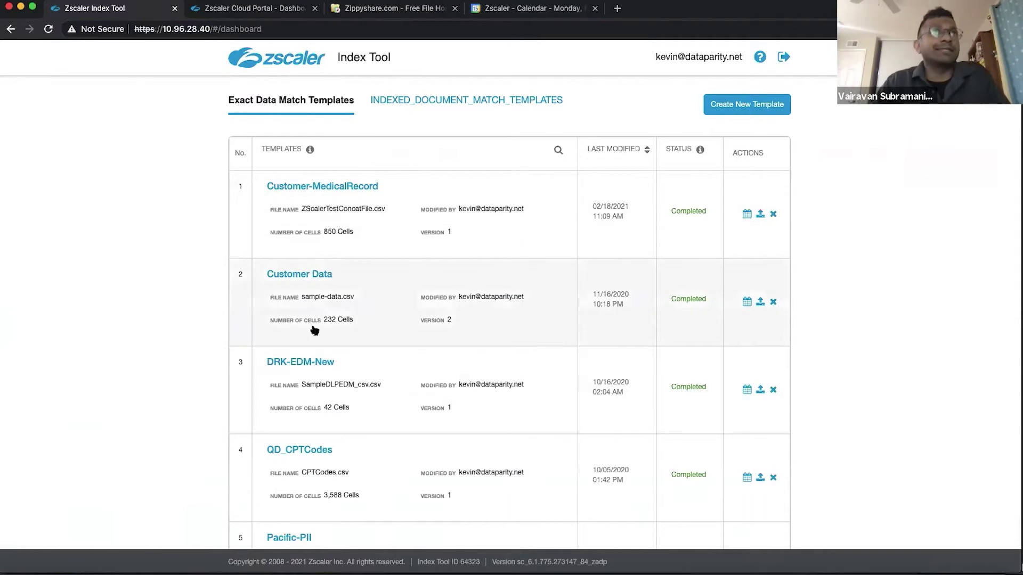
left_click(430, 102)
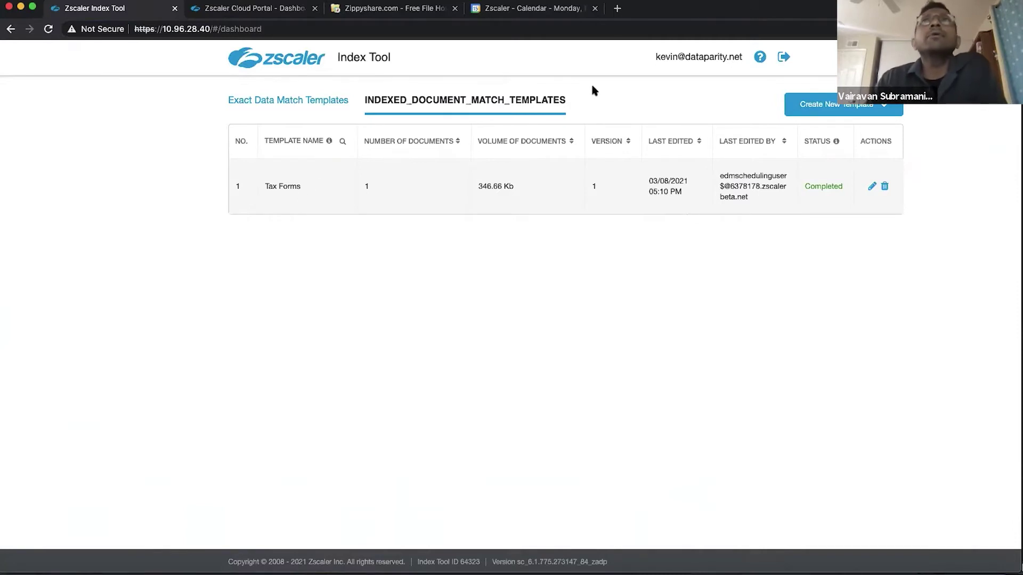
left_click(887, 108)
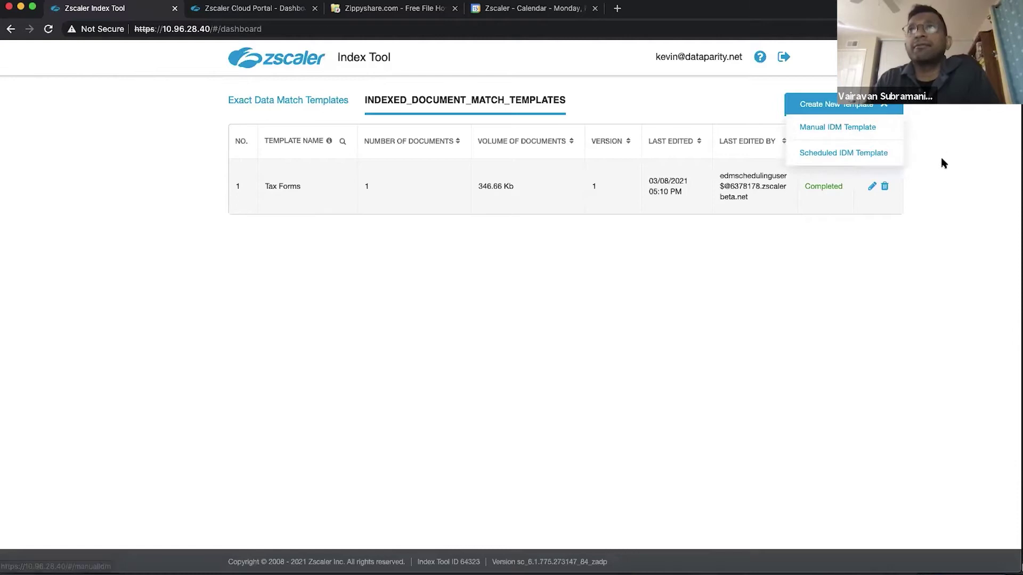
left_click(872, 188)
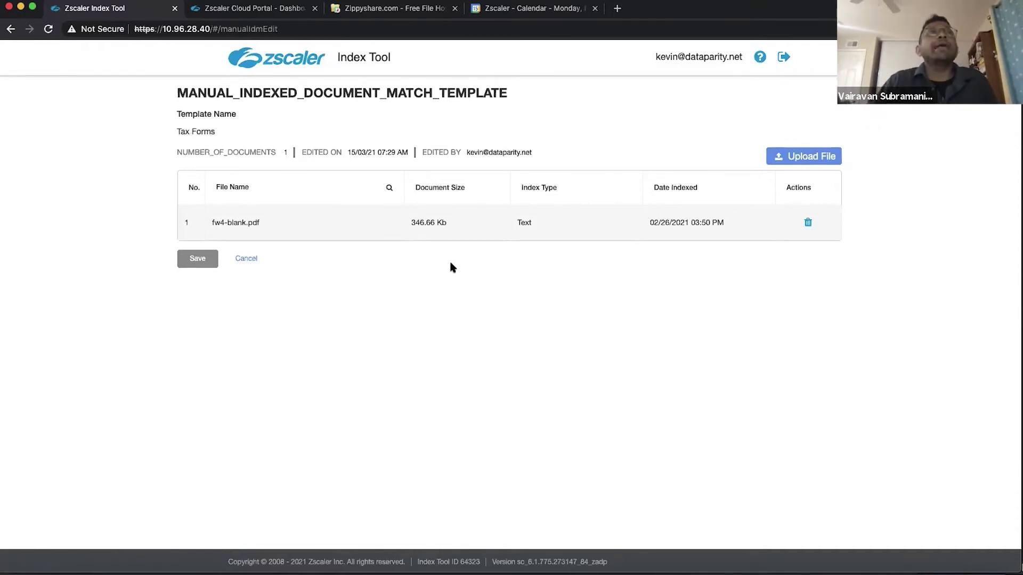
left_click(804, 158)
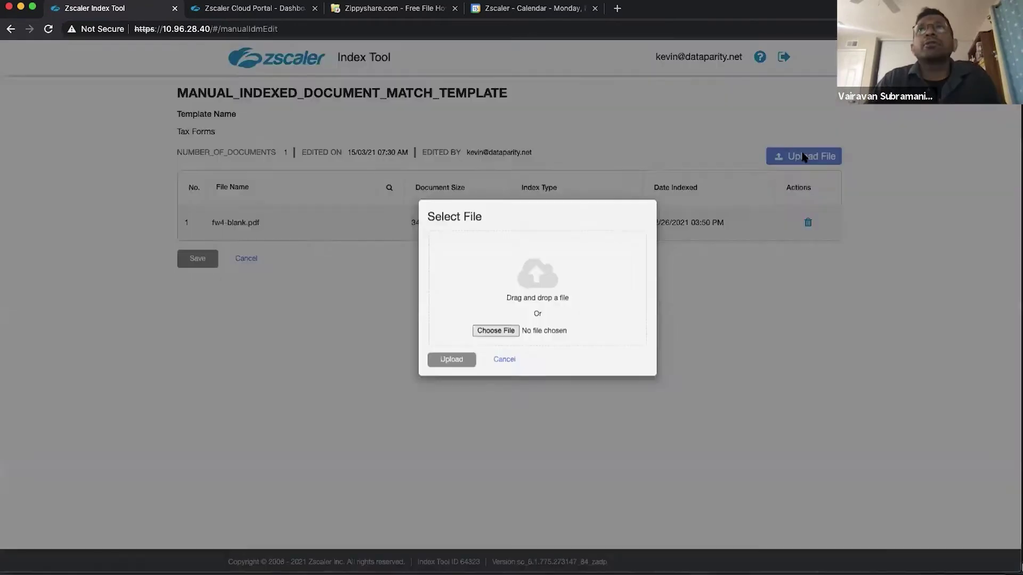
left_click(496, 348)
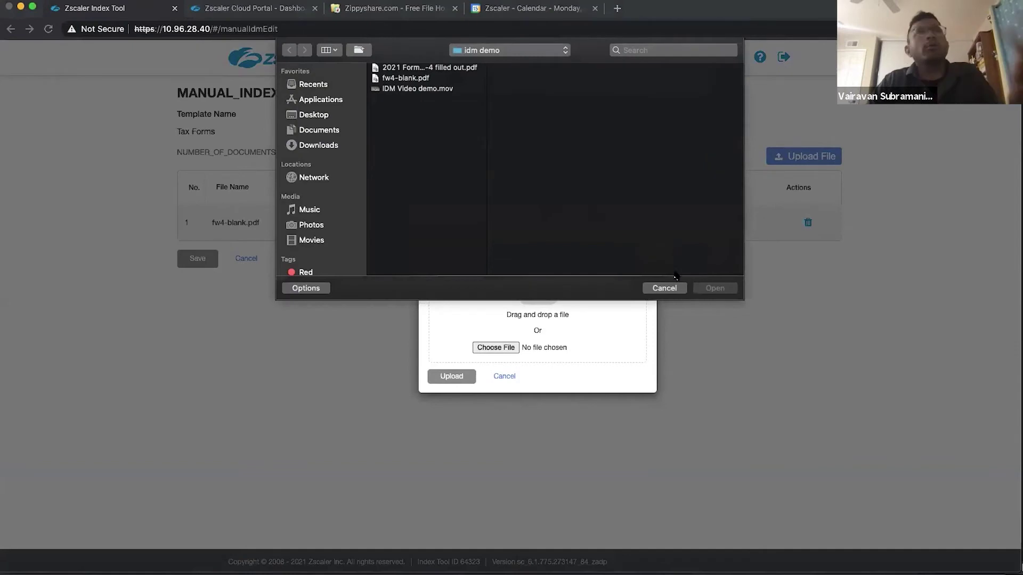
left_click(674, 287)
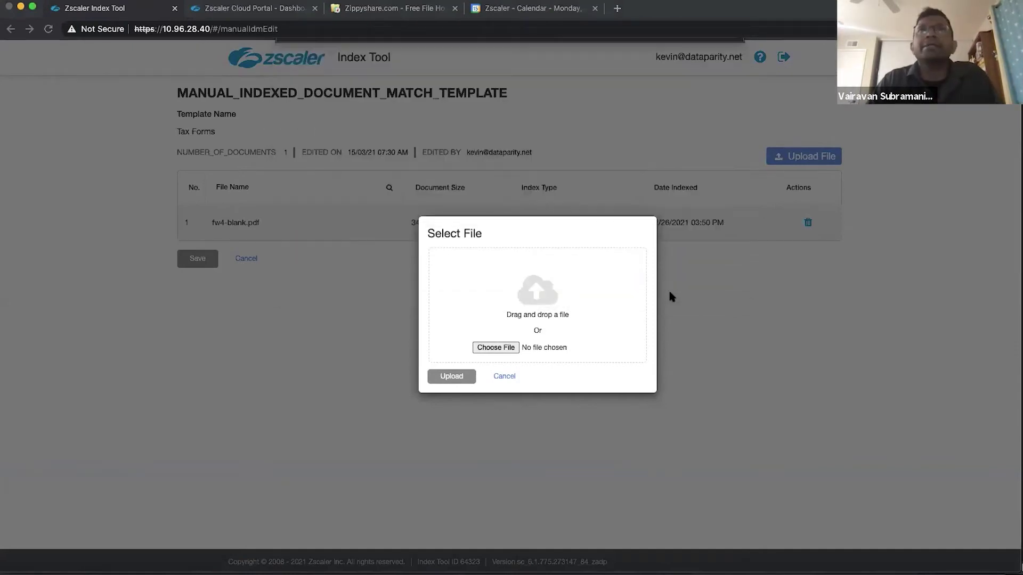
left_click(504, 376)
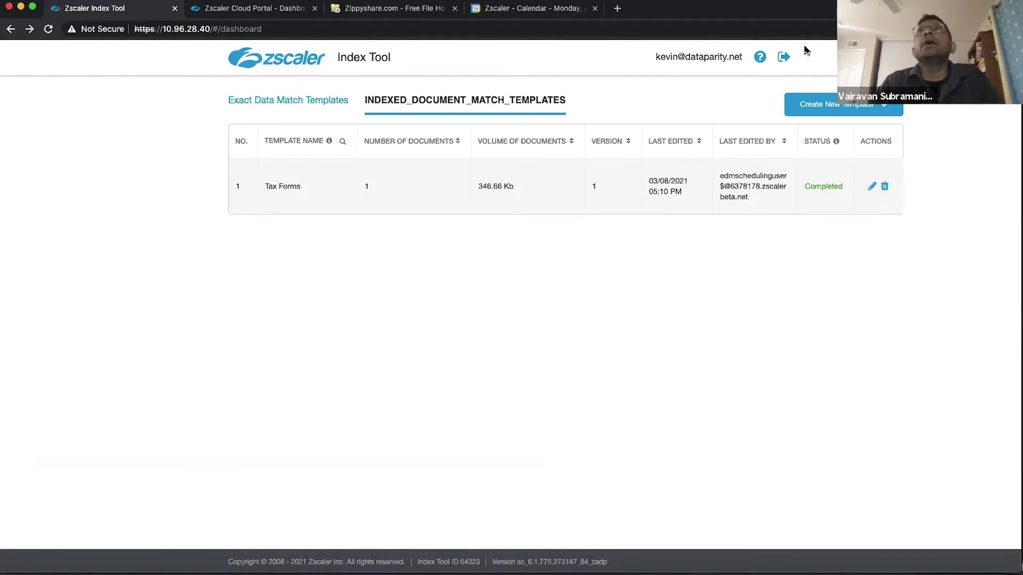
- Start a new scheduled IDM template named test with host 1.1.1.1 and port 22
left_click(886, 104)
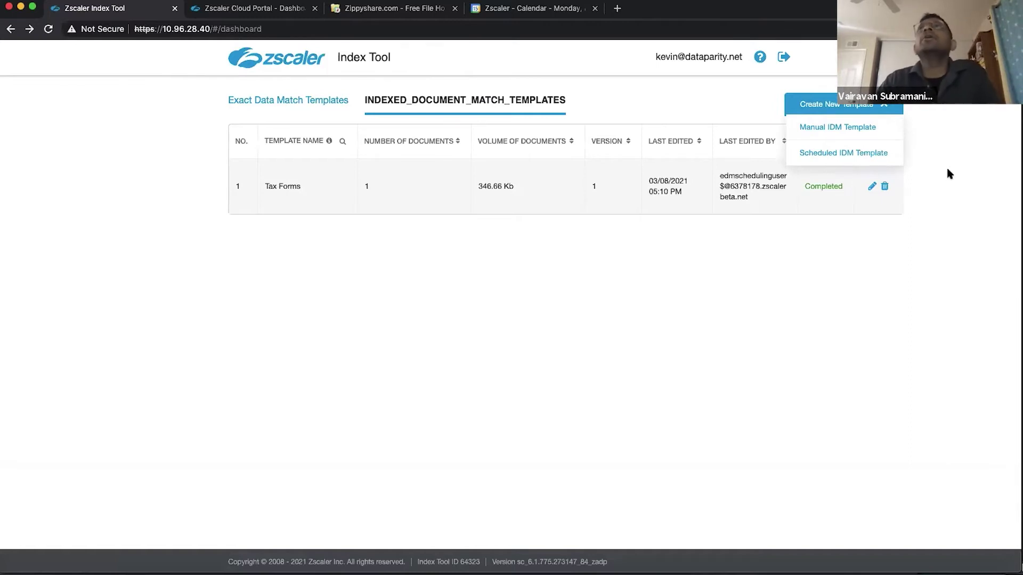
left_click(862, 156)
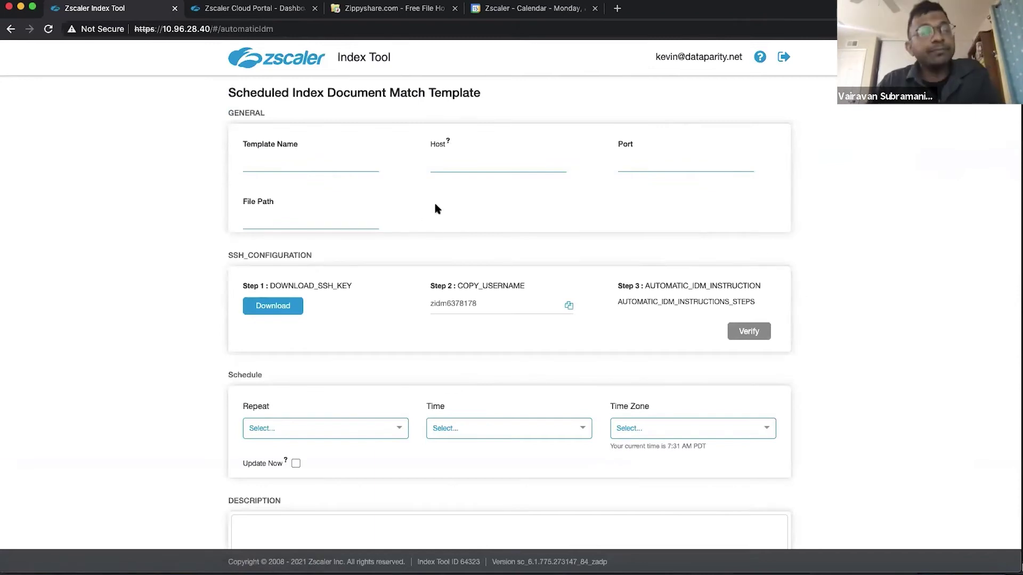
left_click(318, 162)
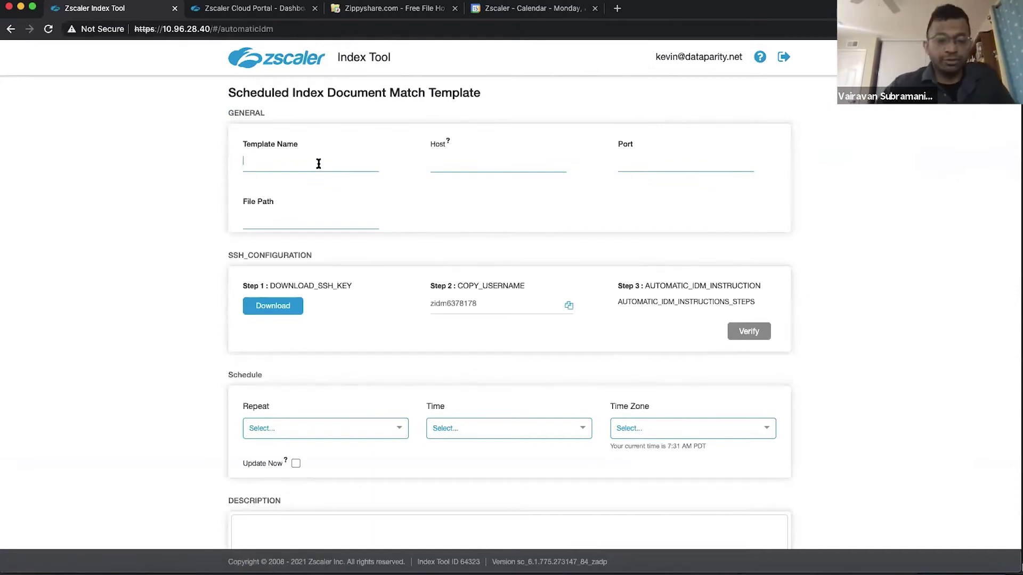
type("test")
left_click(458, 166)
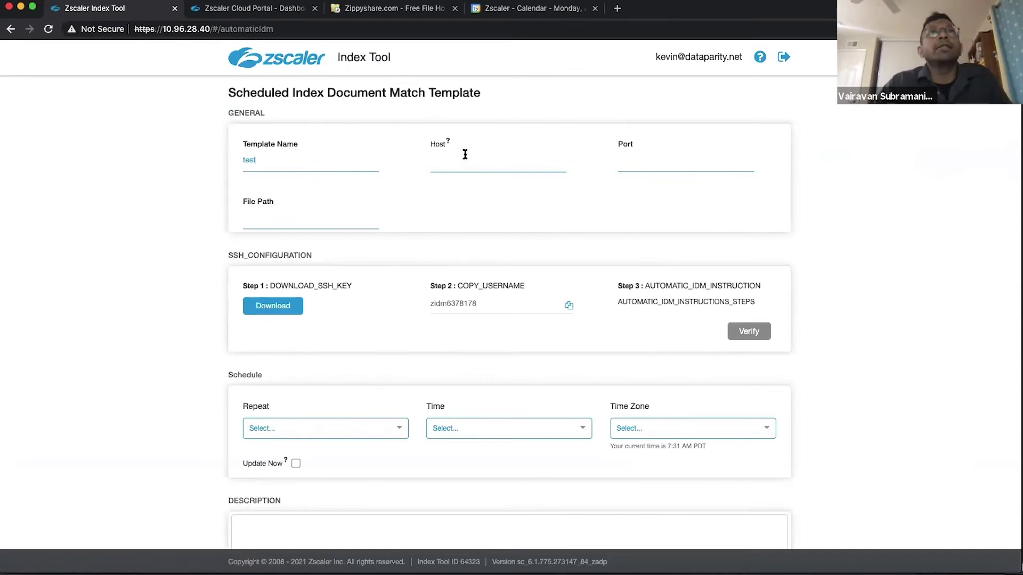
type("1.1.1")
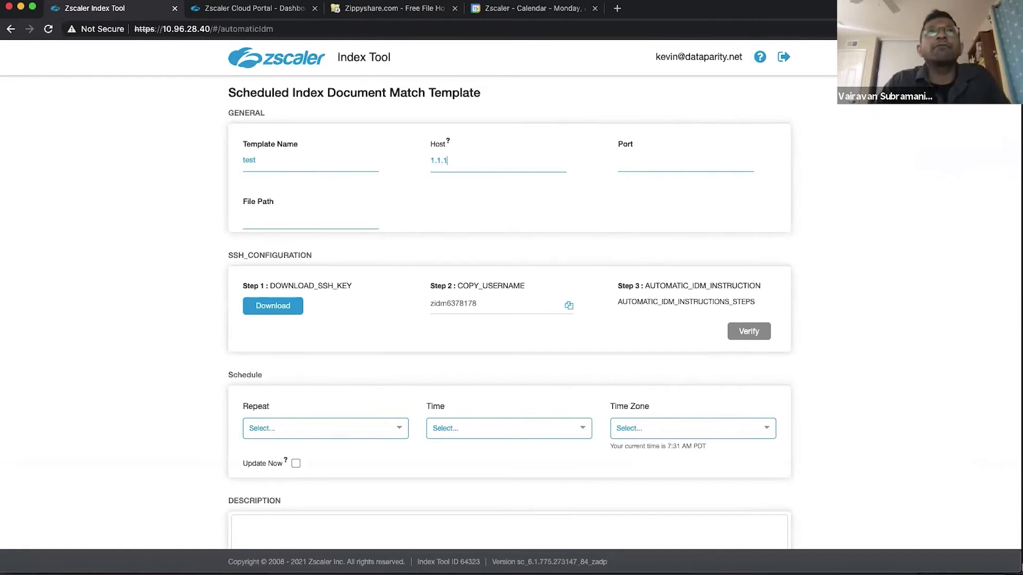
type(".1")
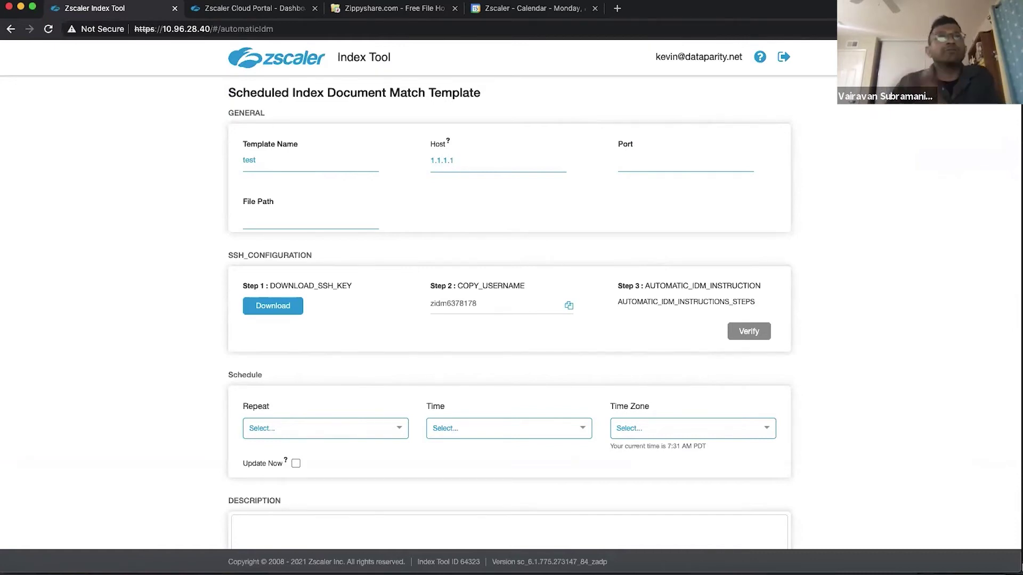
left_click(621, 160)
type("2")
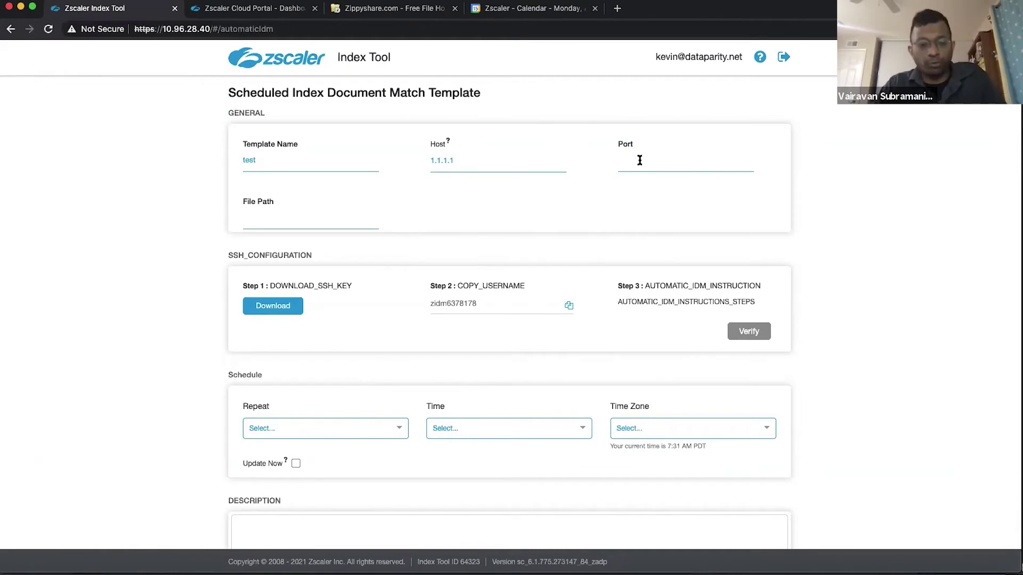
type("2")
left_click(325, 222)
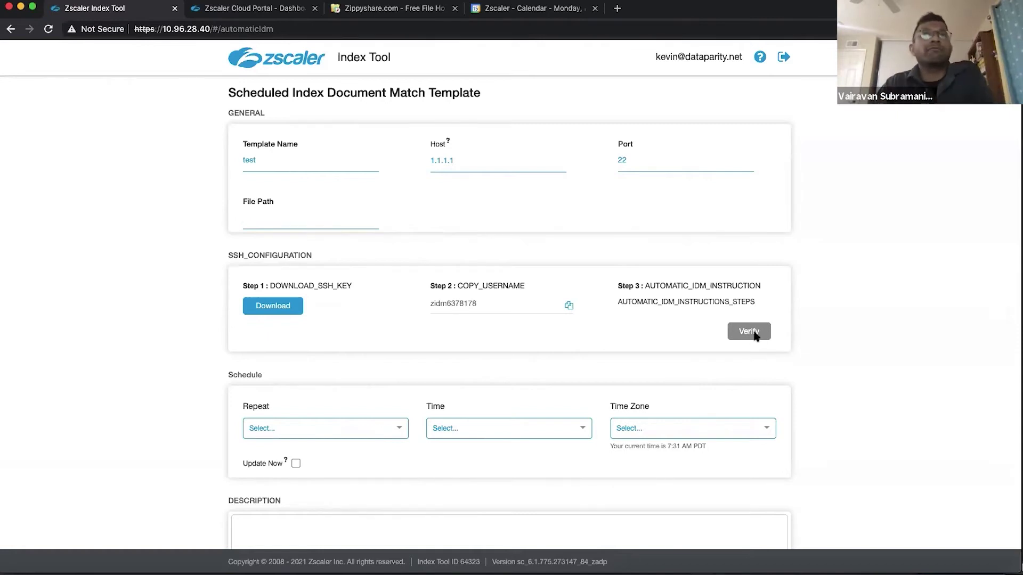
- Set the schedule to repeat weekly on Tuesday at 12:30 AM, UTC time zone
scroll(680, 357, "down", 3)
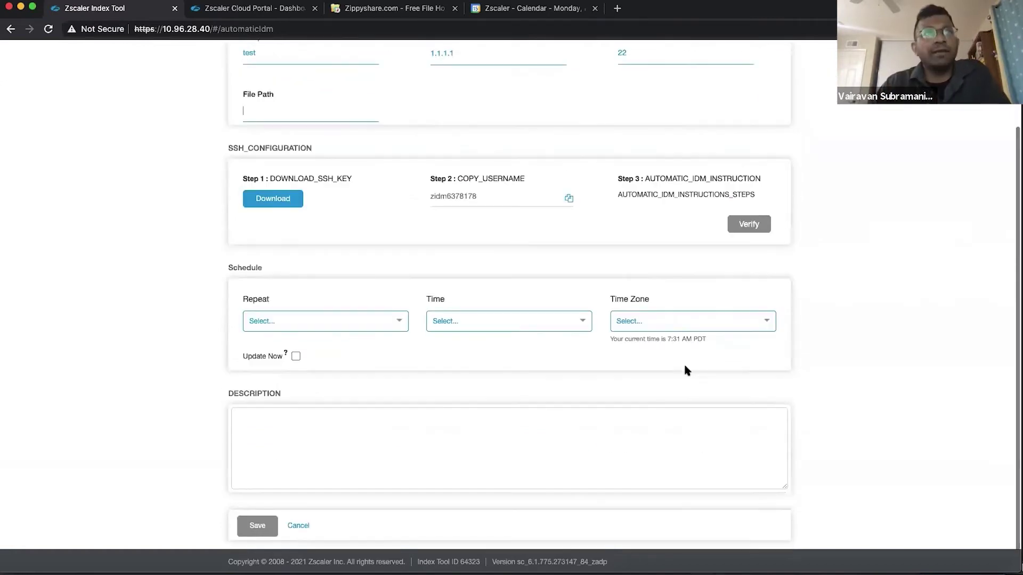
left_click(398, 322)
left_click(279, 363)
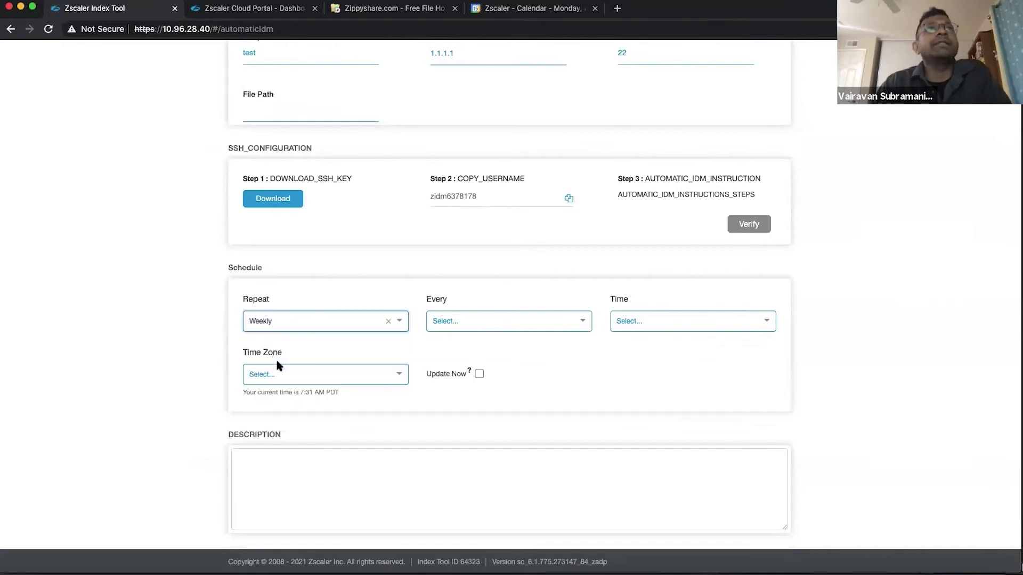
left_click(484, 321)
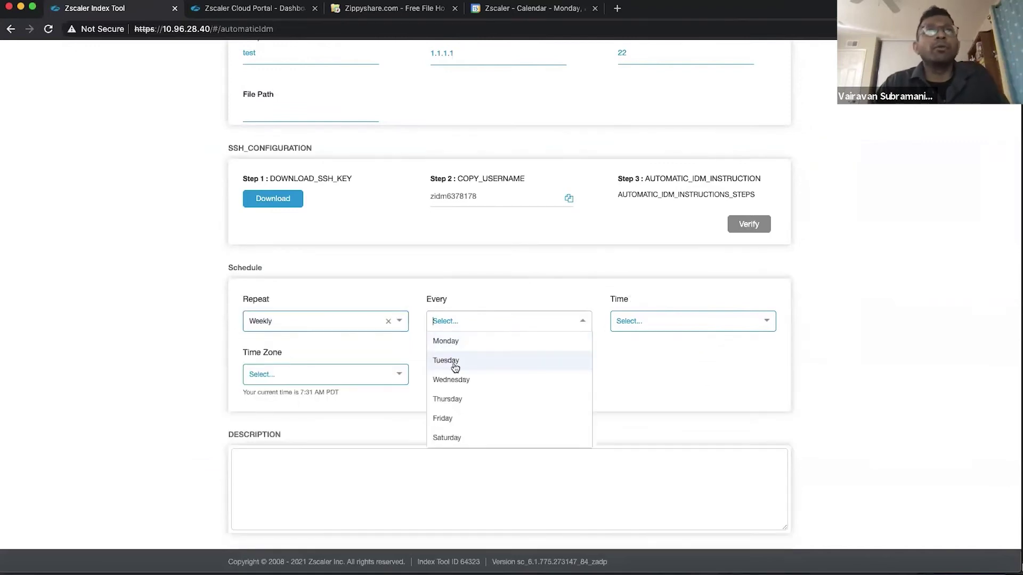
left_click(455, 362)
left_click(441, 329)
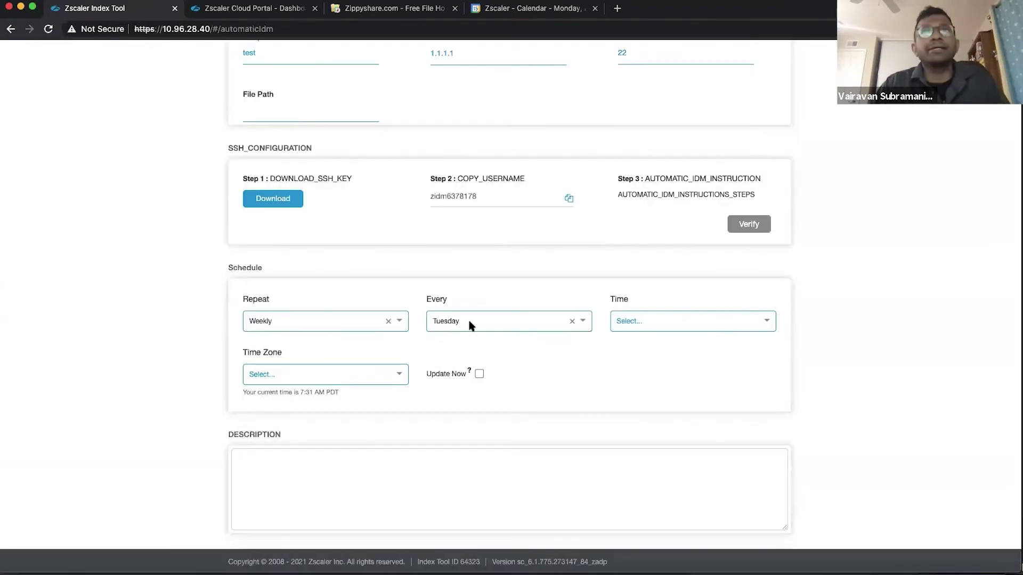
left_click(661, 320)
left_click(637, 358)
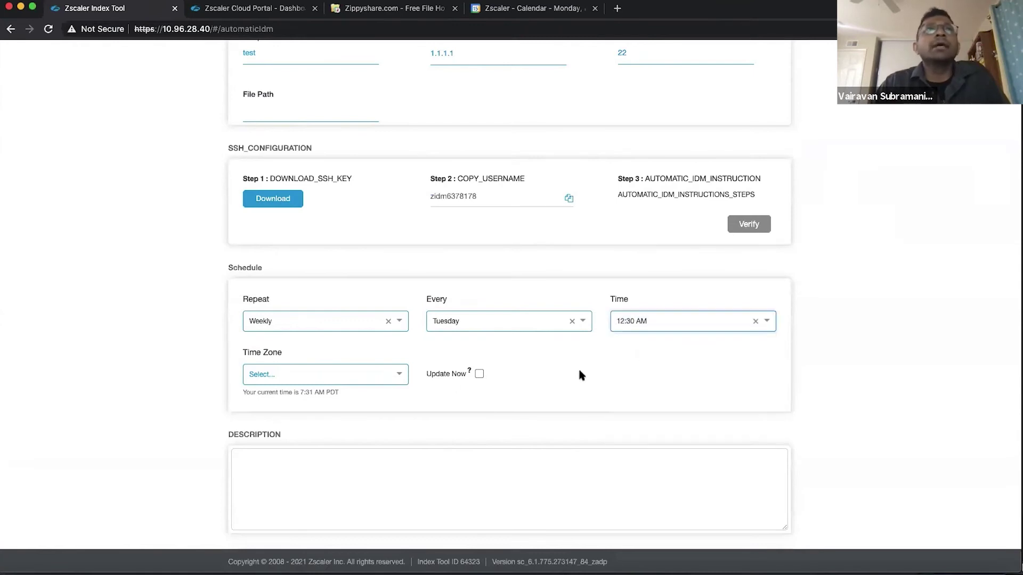
left_click(376, 374)
left_click(323, 413)
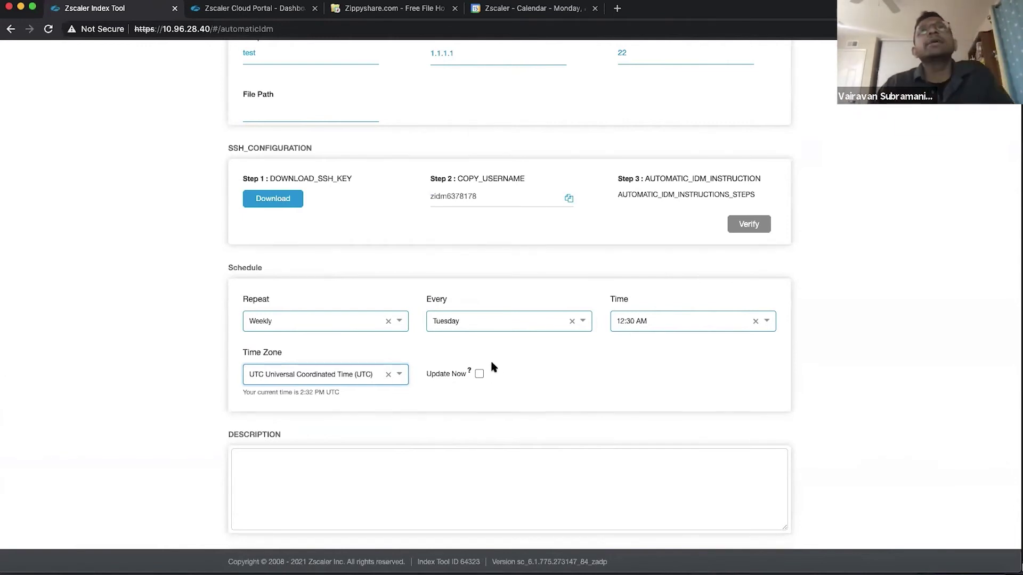
- Leave the template form unsaved and switch to the Zscaler Cloud Portal dashboard
scroll(373, 453, "down", 2)
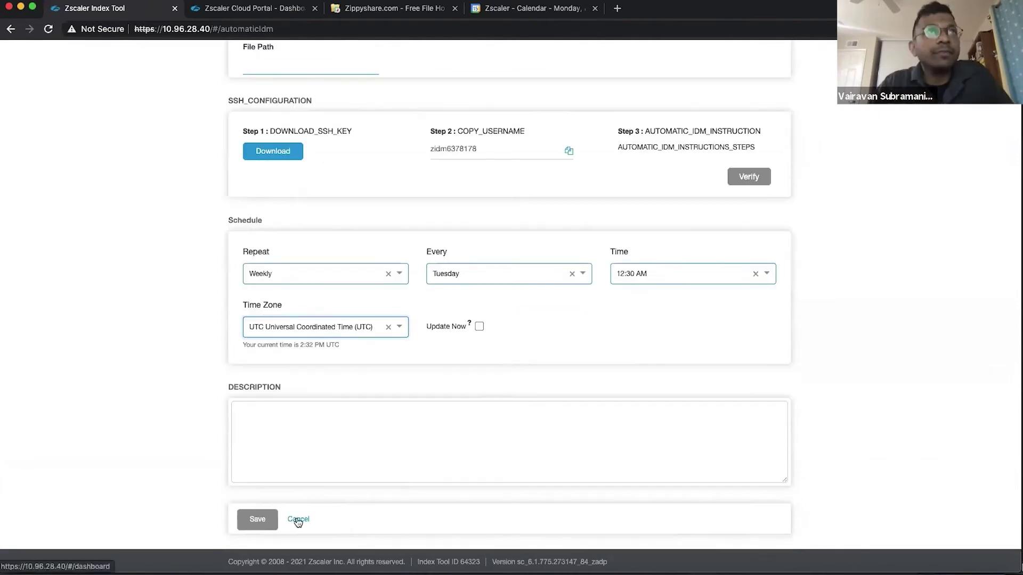
scroll(192, 347, "up", 5)
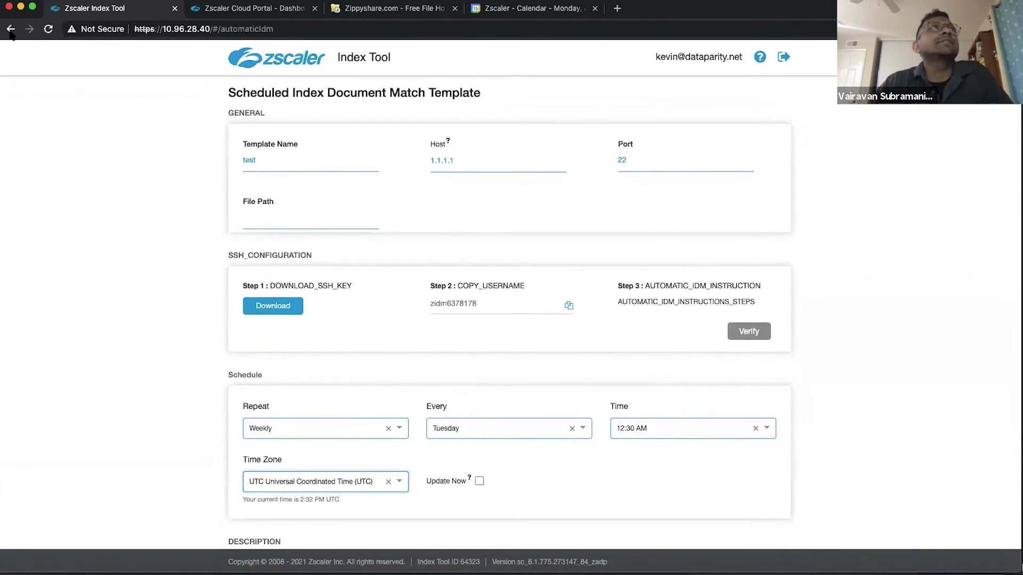
left_click(11, 29)
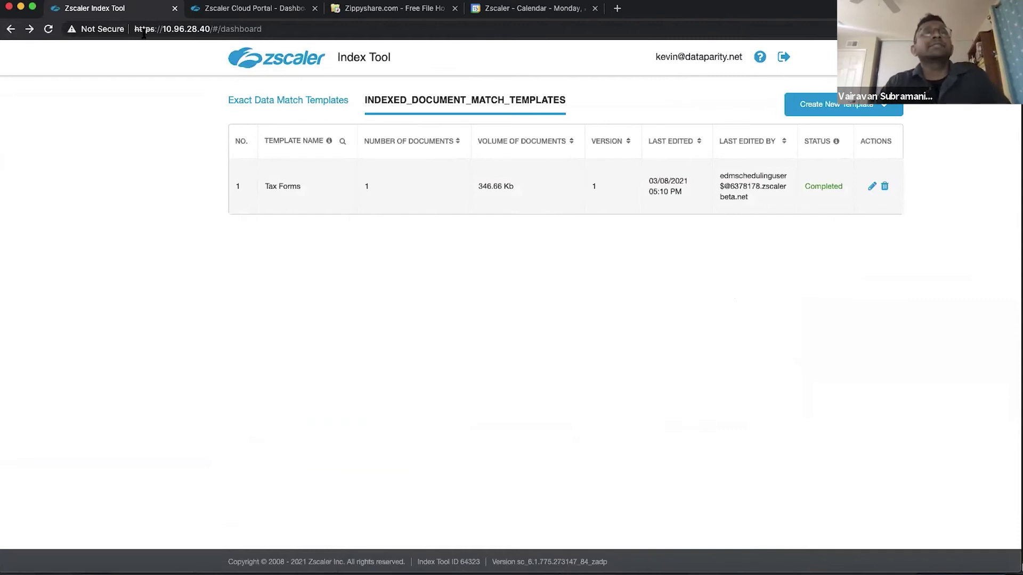
left_click(239, 10)
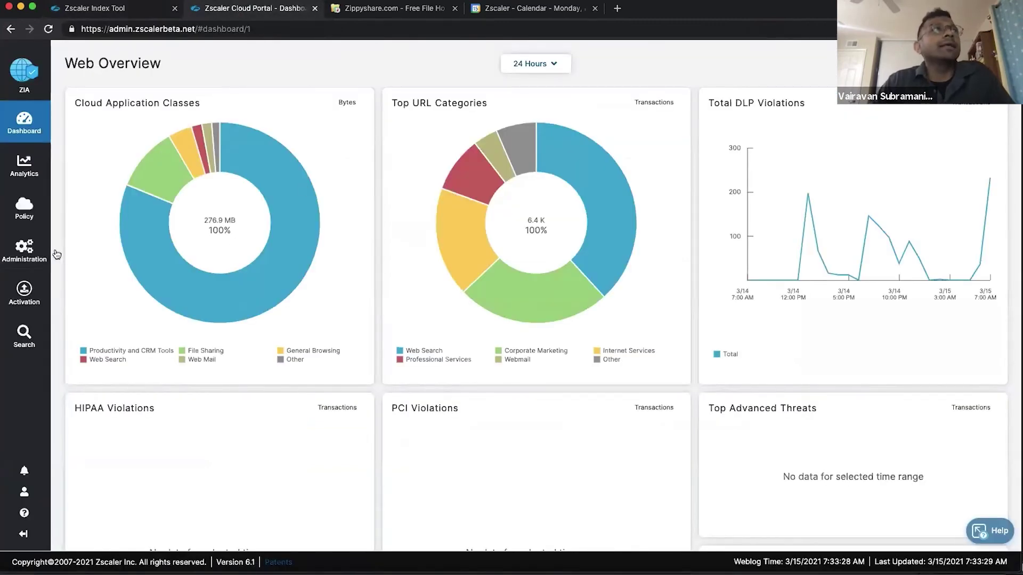
- Find the Tax Forms template under Index Templates' Indexed Document Match, then go to DLP Dictionaries & Engines
left_click(24, 251)
scroll(315, 362, "down", 3)
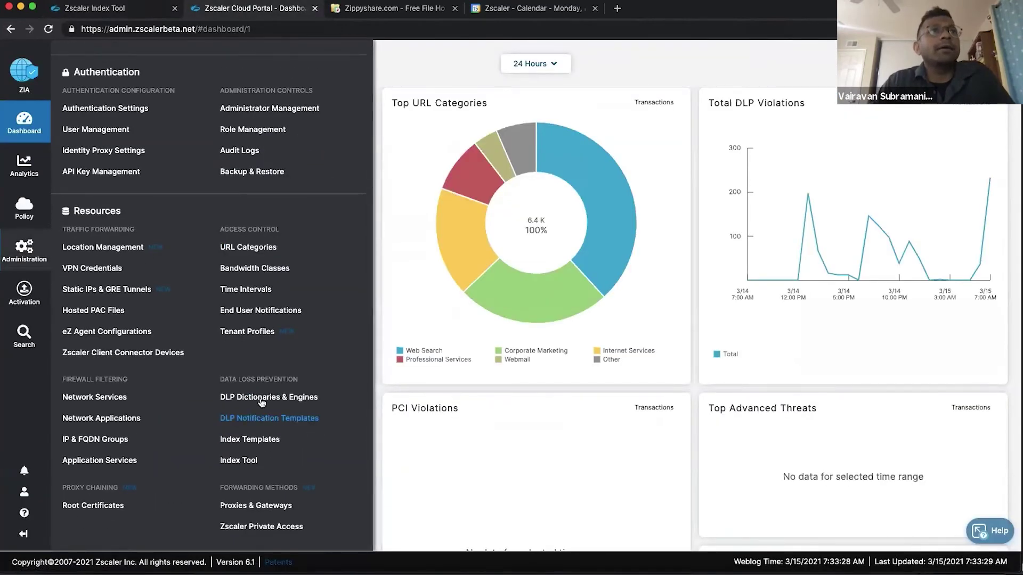
left_click(250, 441)
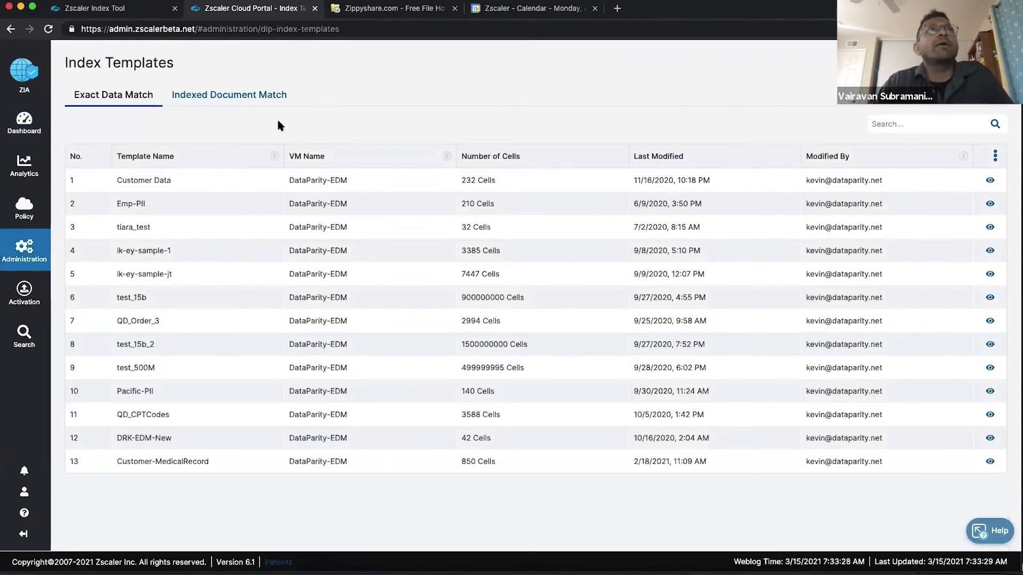
left_click(235, 98)
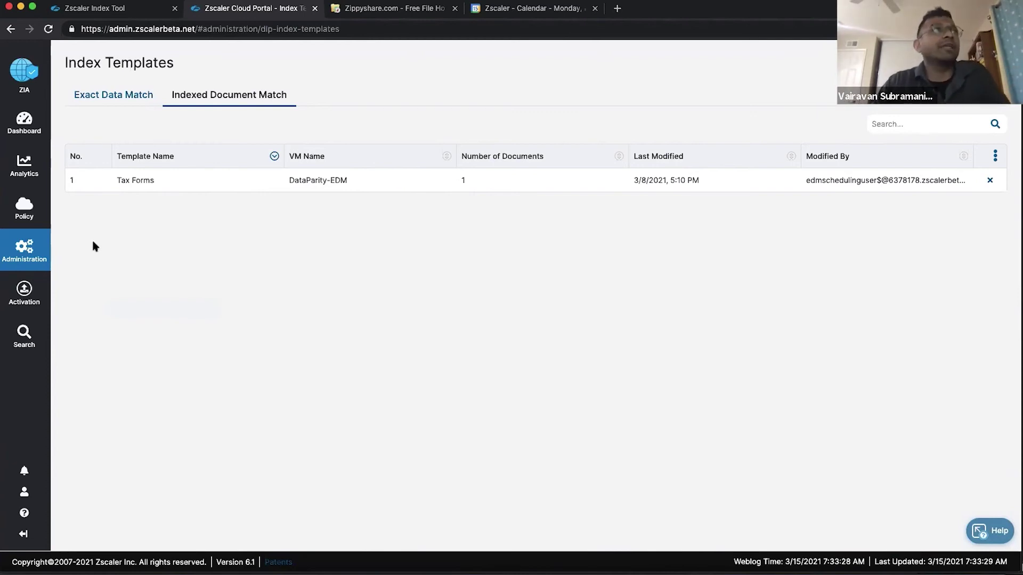
mouse_move(32, 258)
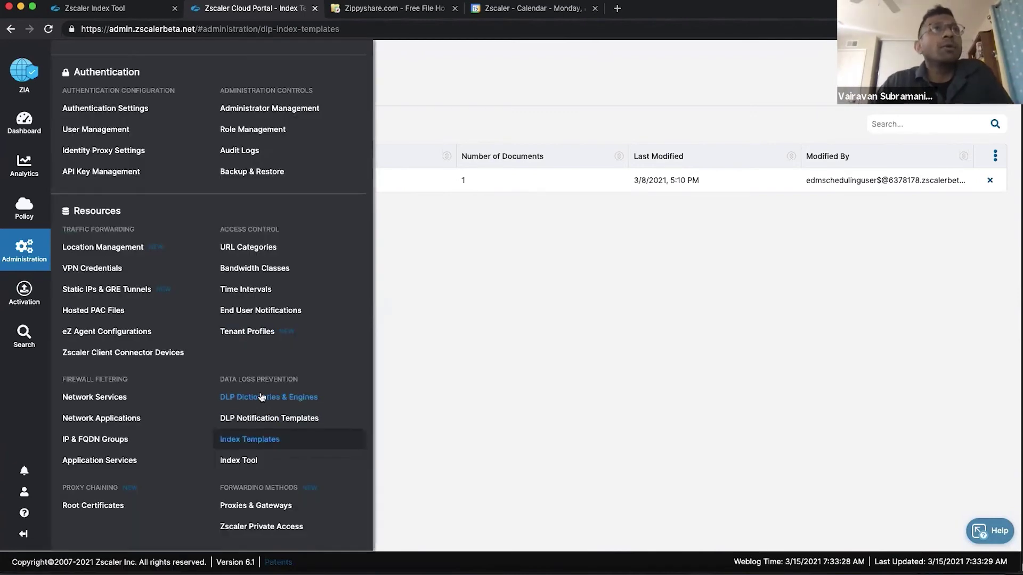
left_click(278, 397)
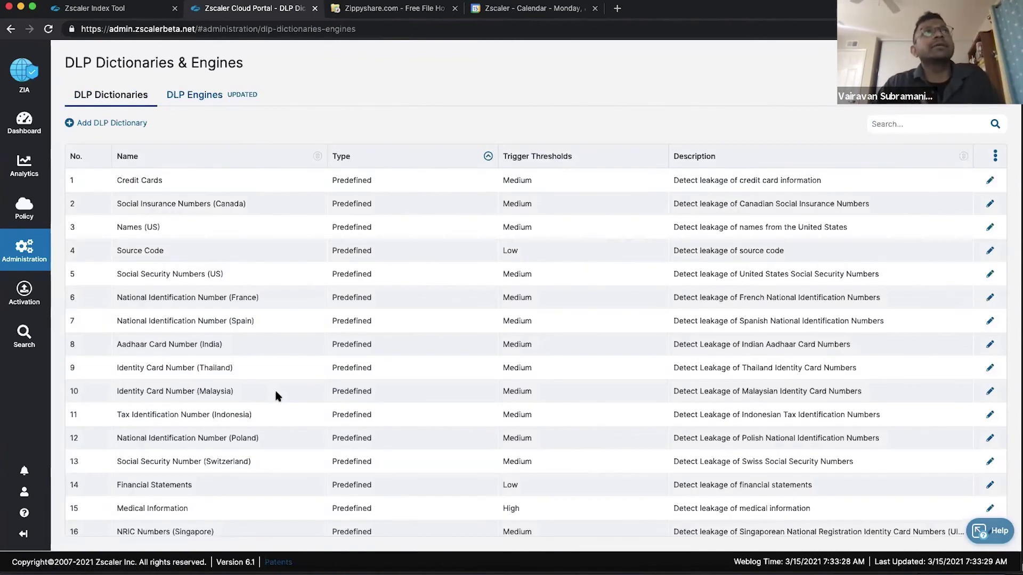
- Preview a new Indexed Document Match dictionary using Tax Forms, trying accuracy levels, then cancel it
left_click(137, 124)
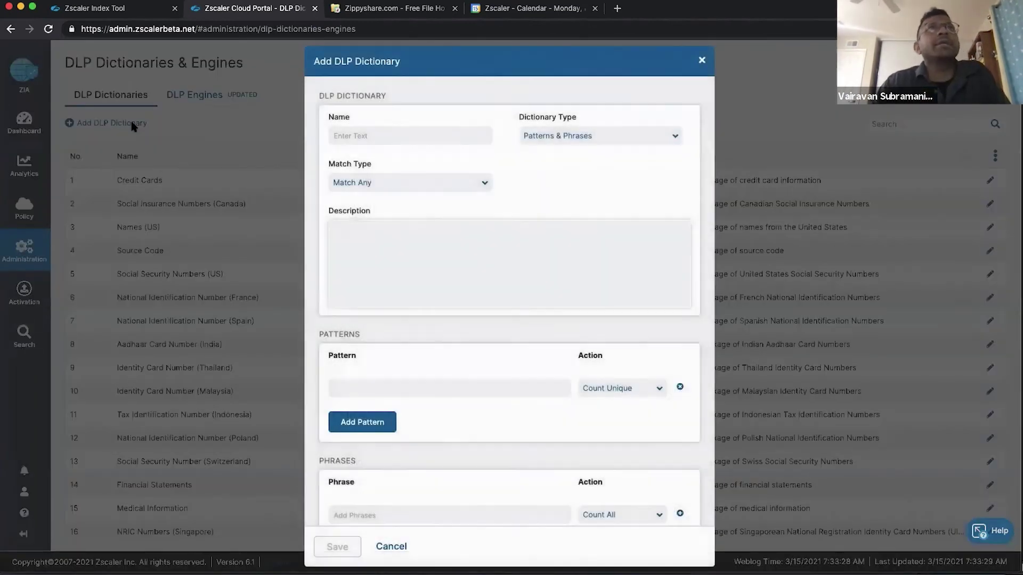
left_click(649, 134)
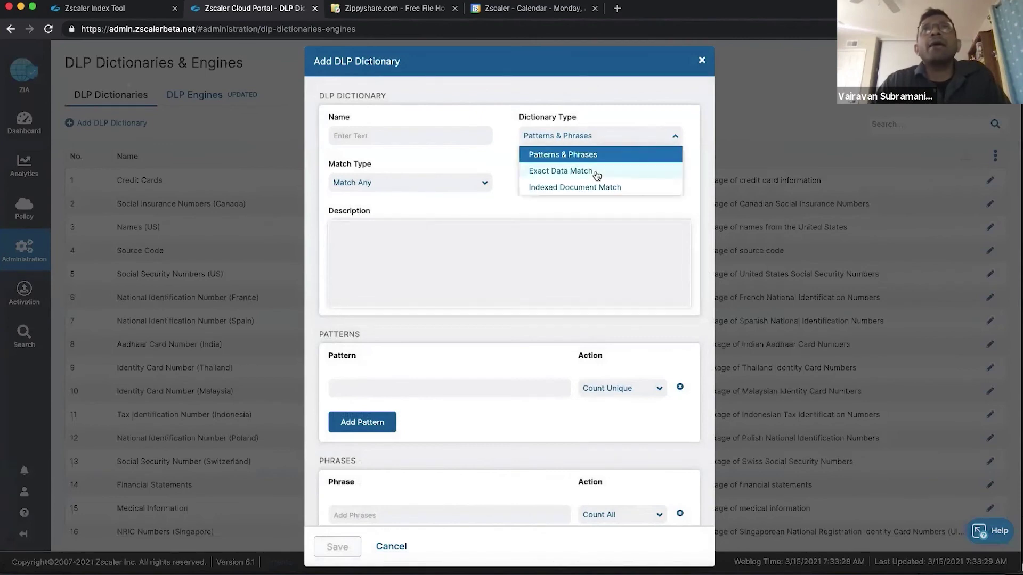
left_click(587, 188)
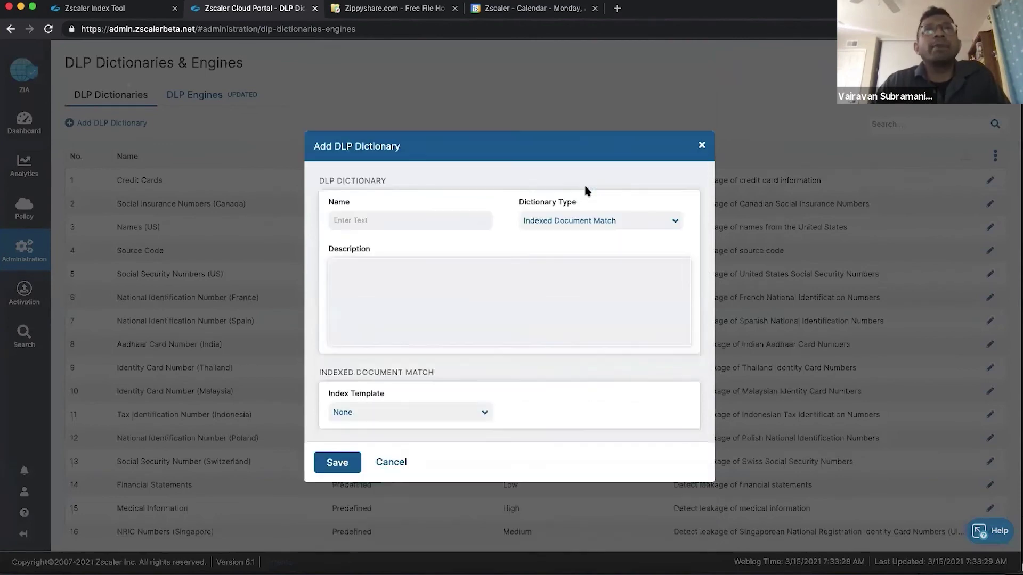
left_click(474, 416)
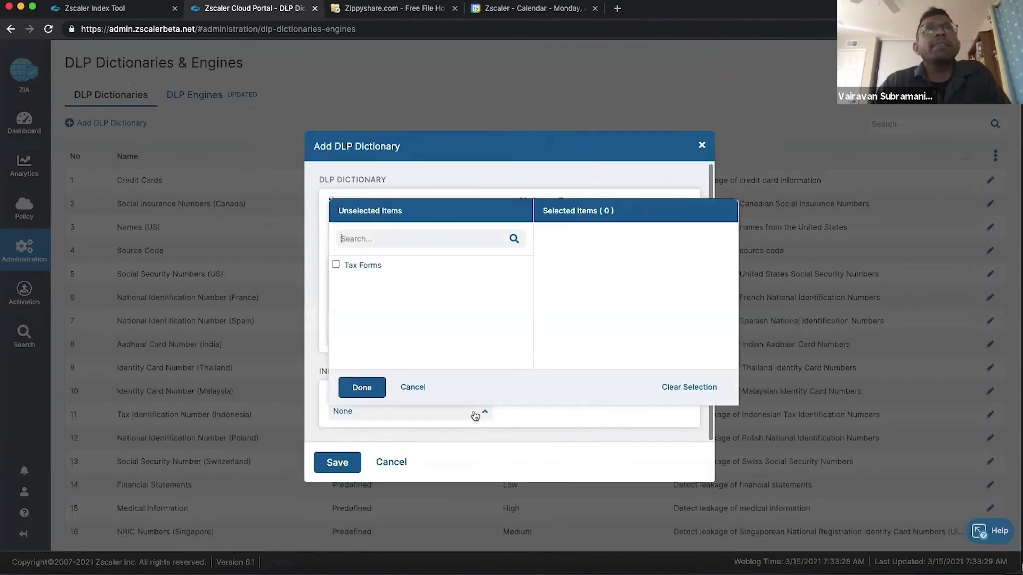
left_click(336, 266)
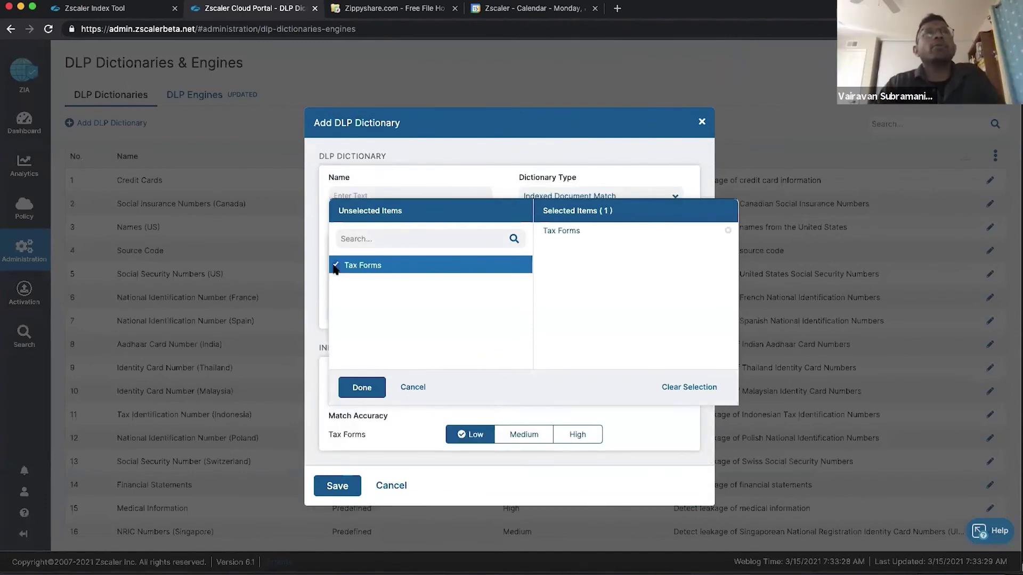
left_click(362, 388)
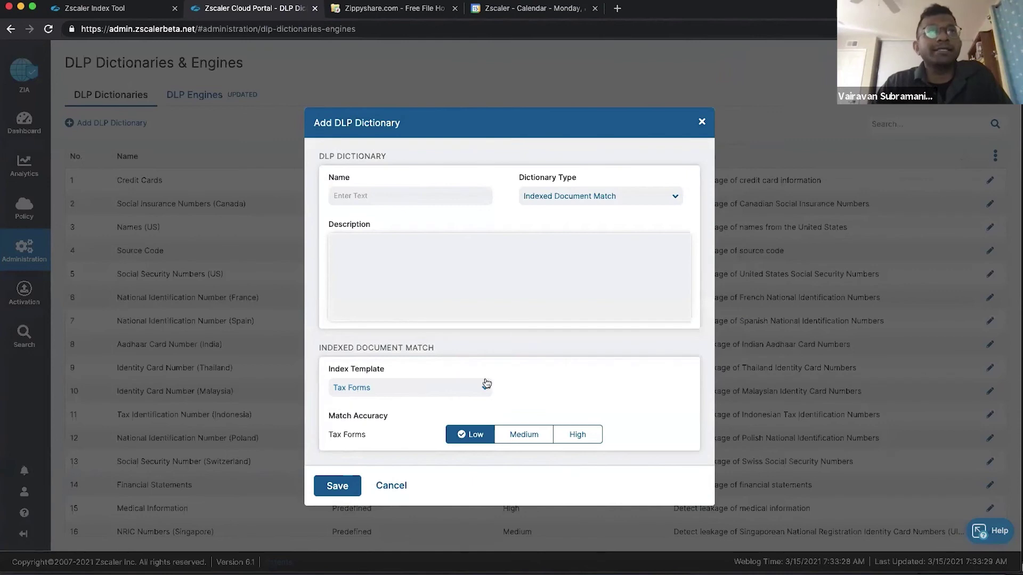
left_click(531, 436)
left_click(582, 432)
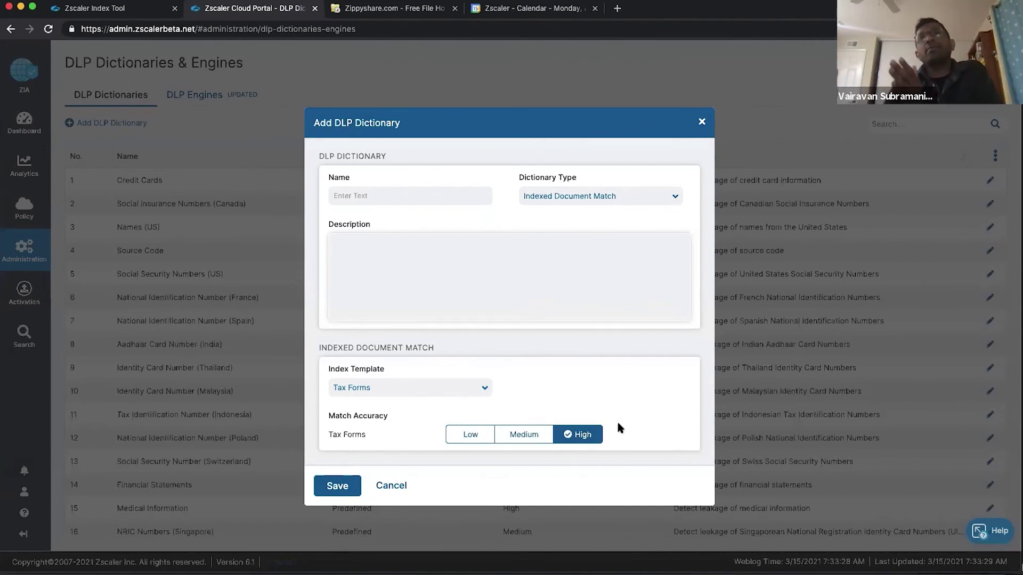
left_click(531, 434)
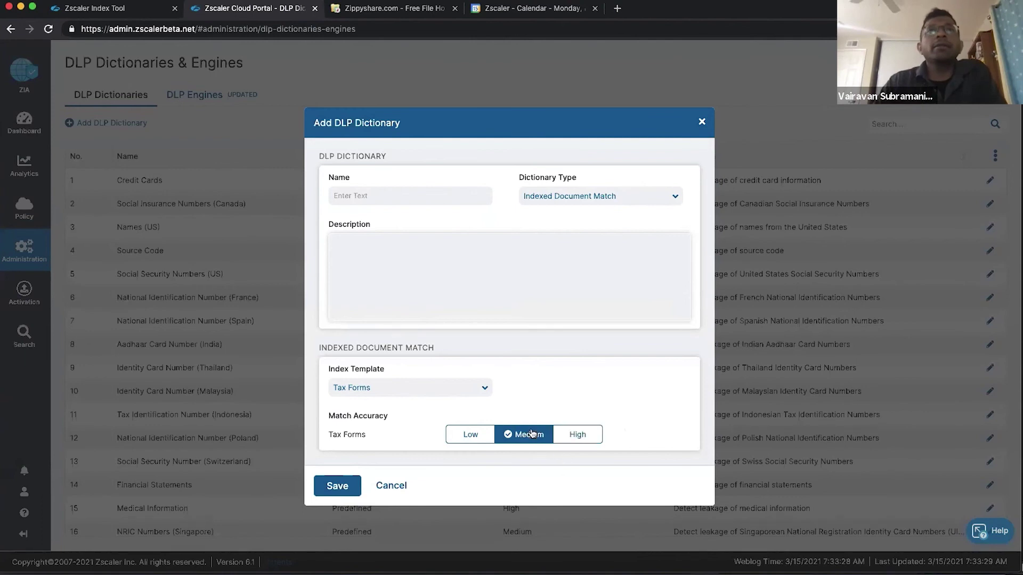
left_click(481, 441)
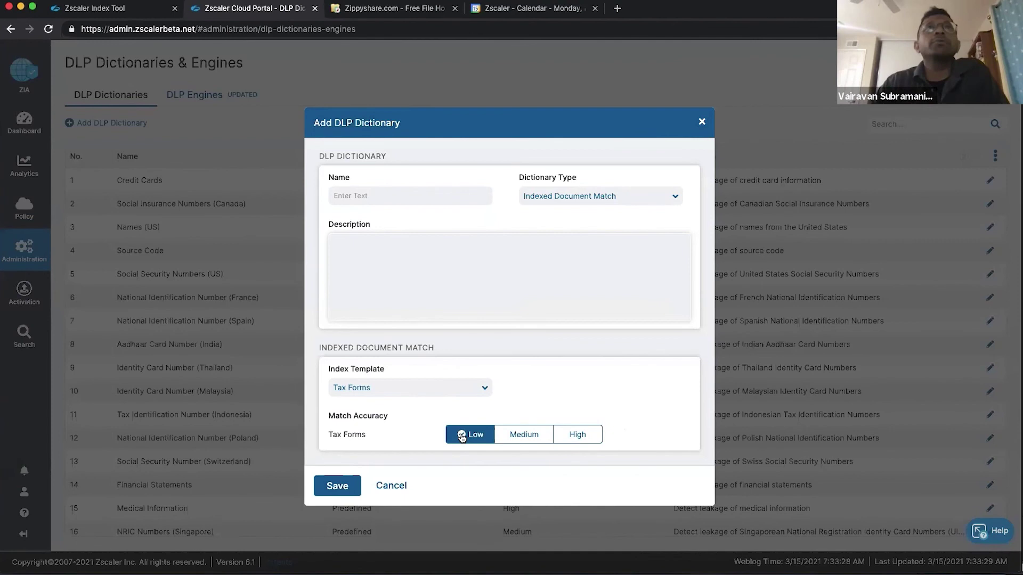
left_click(391, 486)
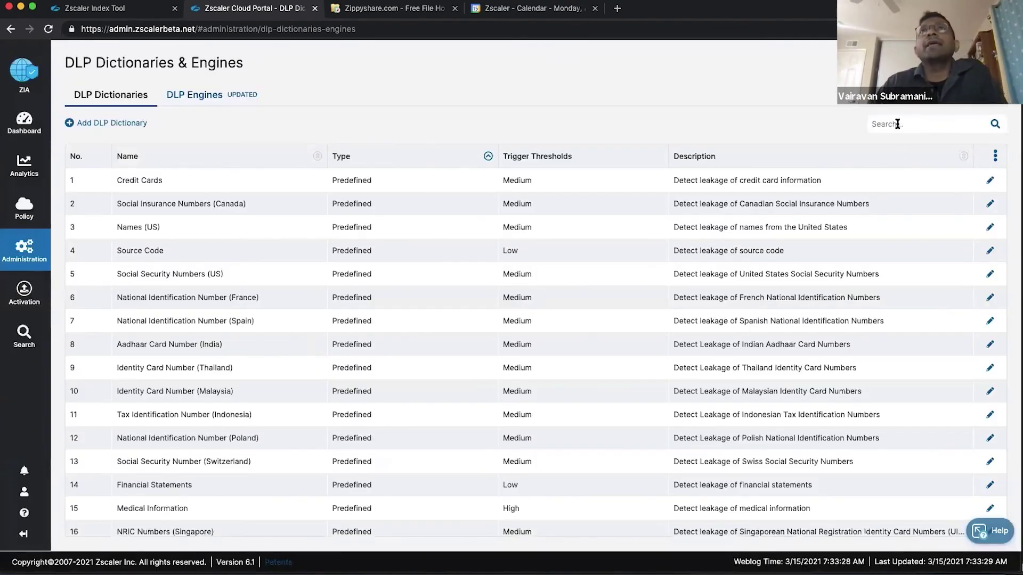
- Search dictionaries for 'tax' and review the Tax Forms IDM dictionary without changes
left_click(897, 123)
type("tax")
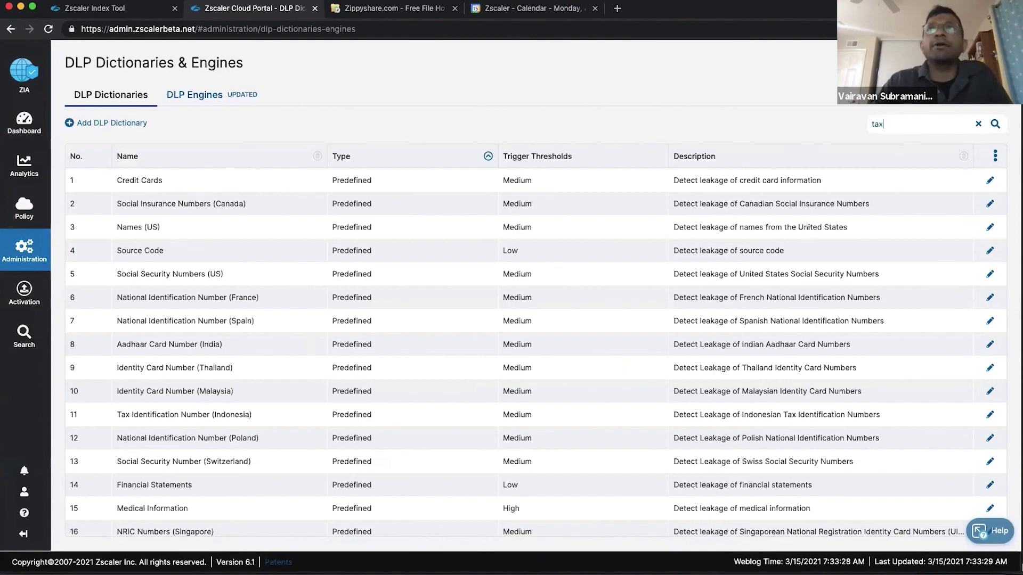
key("Return")
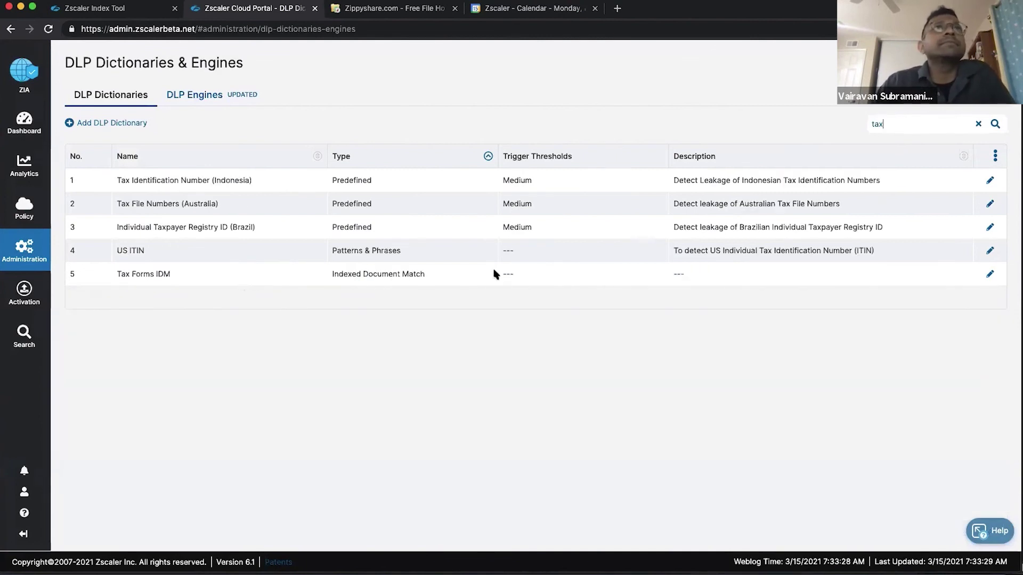
left_click(990, 274)
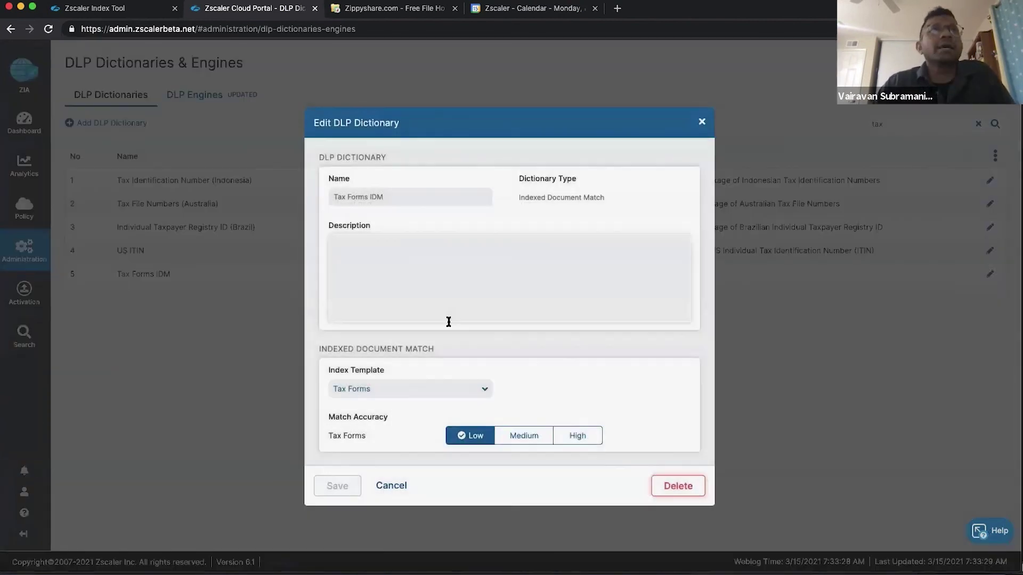
left_click(399, 486)
- Search the DLP Engines for 'tax' and open the Tax forms IDM engine for editing
left_click(199, 96)
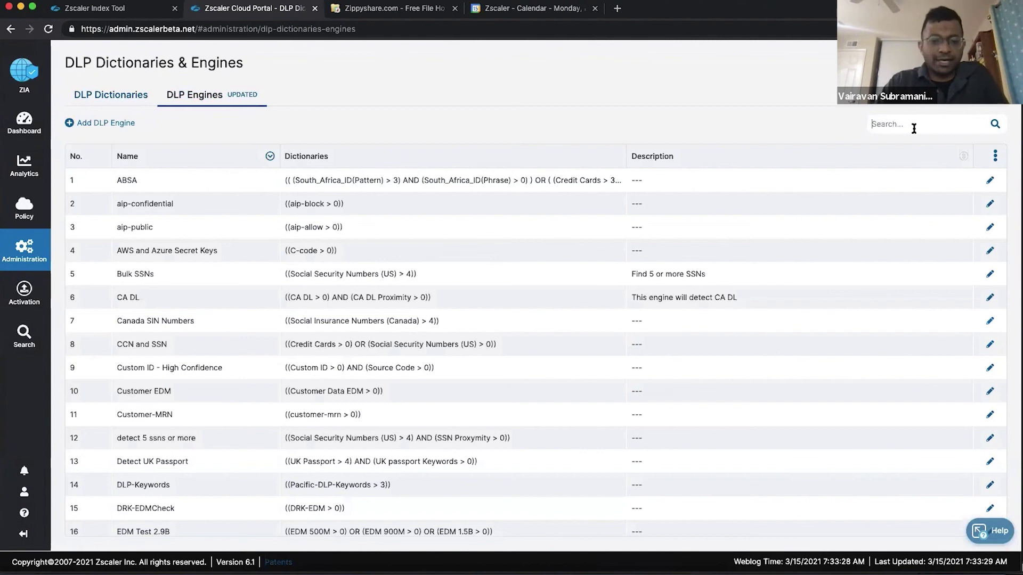
type("tax")
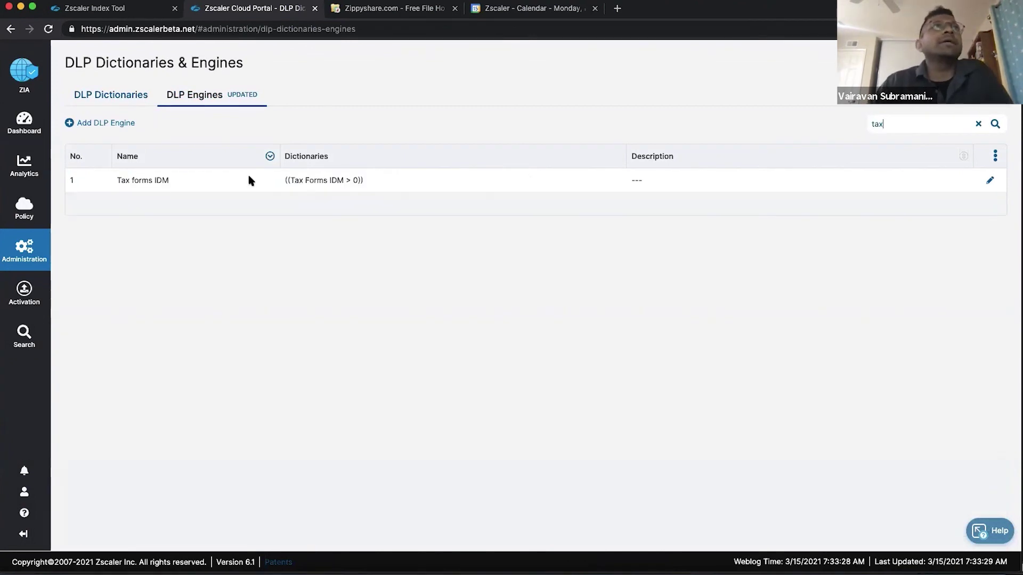
left_click(990, 181)
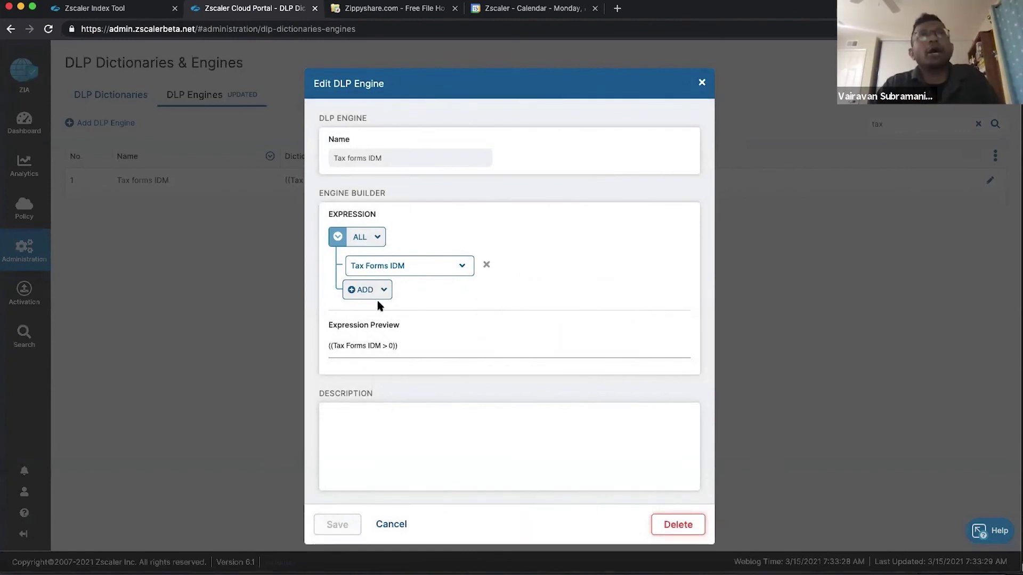
- Add Credit Card Key Words as a second dictionary condition in the engine expression
left_click(362, 290)
left_click(364, 313)
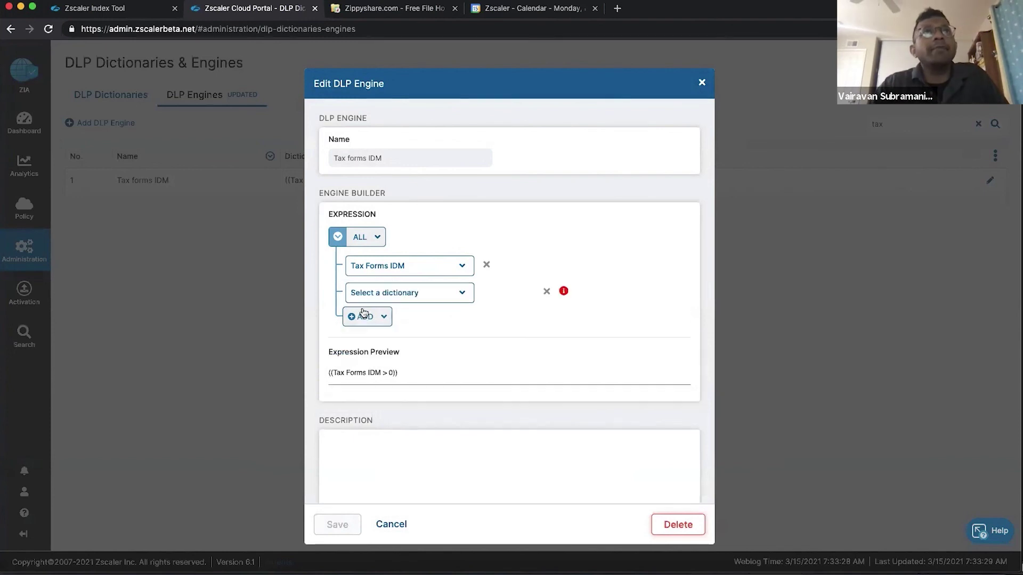
left_click(415, 294)
scroll(411, 361, "down", 2)
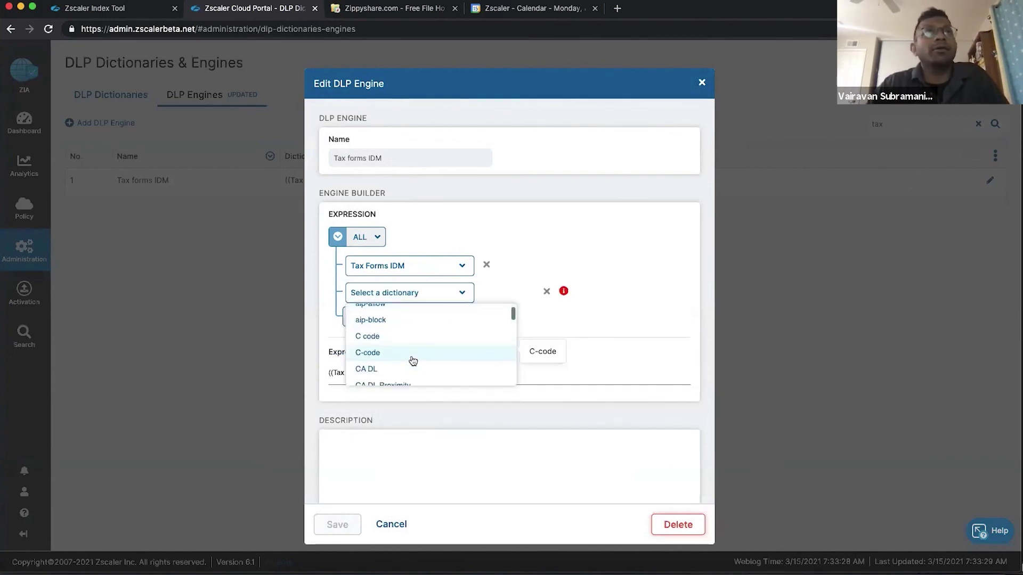
scroll(410, 361, "down", 3)
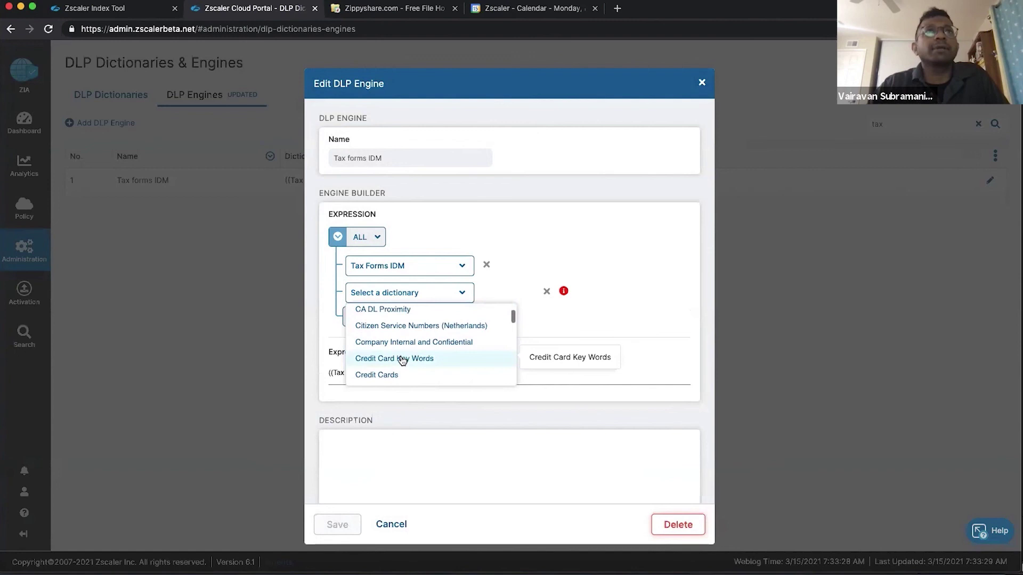
left_click(403, 360)
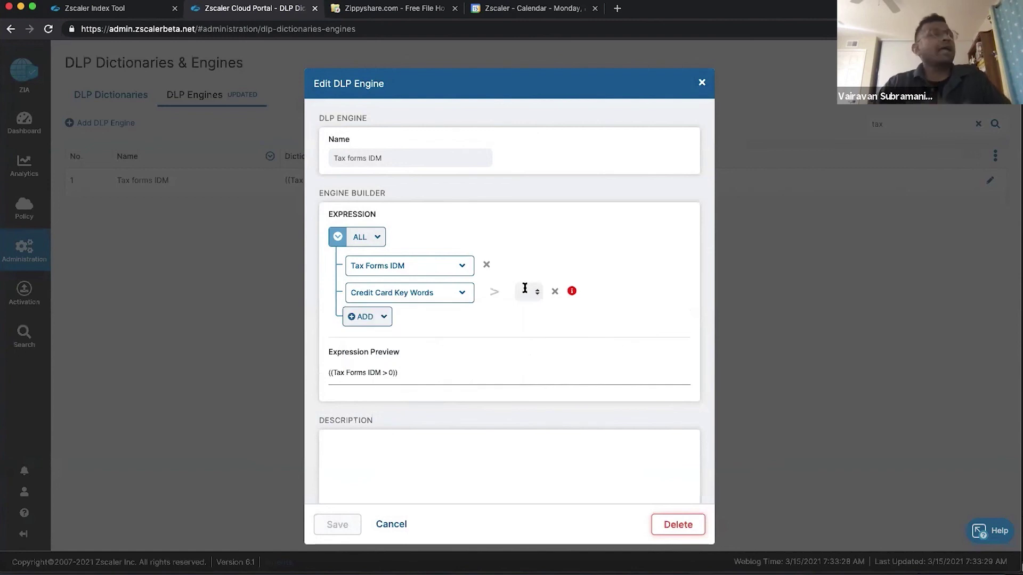